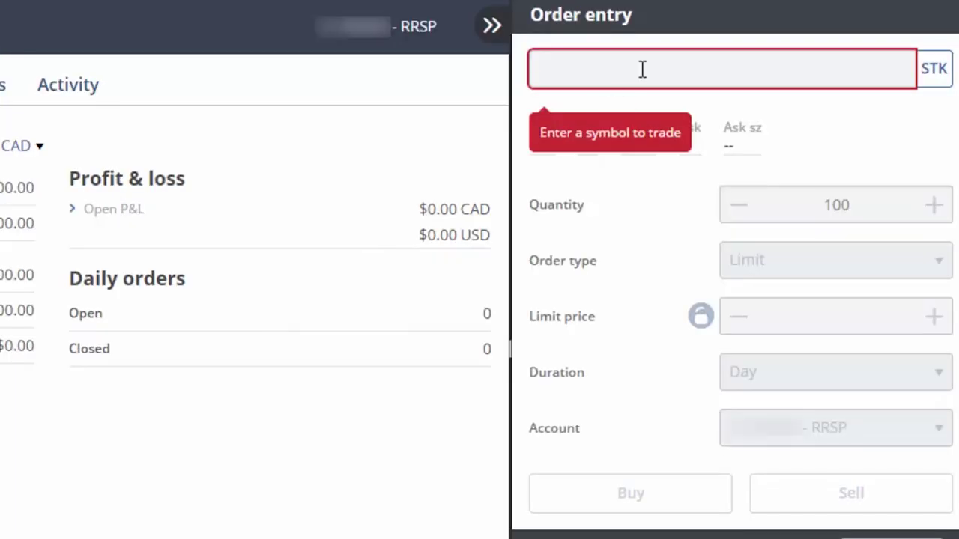
# Load VCN.TO into order entry, showing last 31.22, bid 31.22 and ask 31.23.
pyautogui.write('VCN')
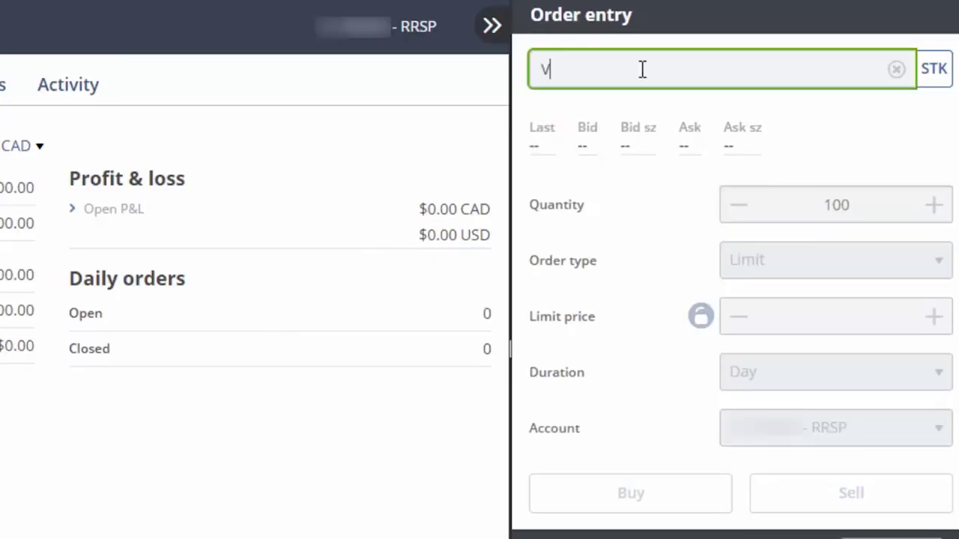
pyautogui.click(723, 118)
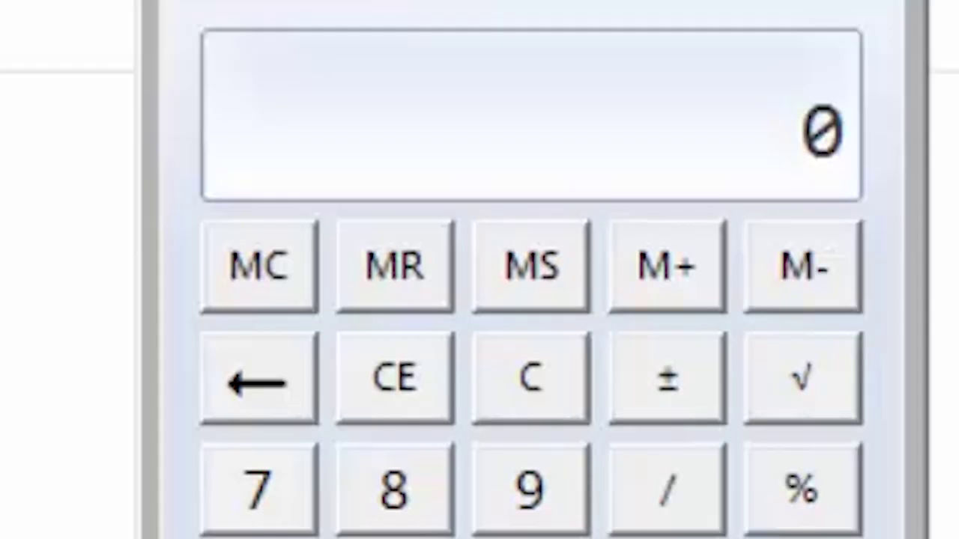
# Calculate 5000 × 0.2 ÷ 31.23 ≈ 32 VCN units in Calculator, then clear it.
pyautogui.write('5000')
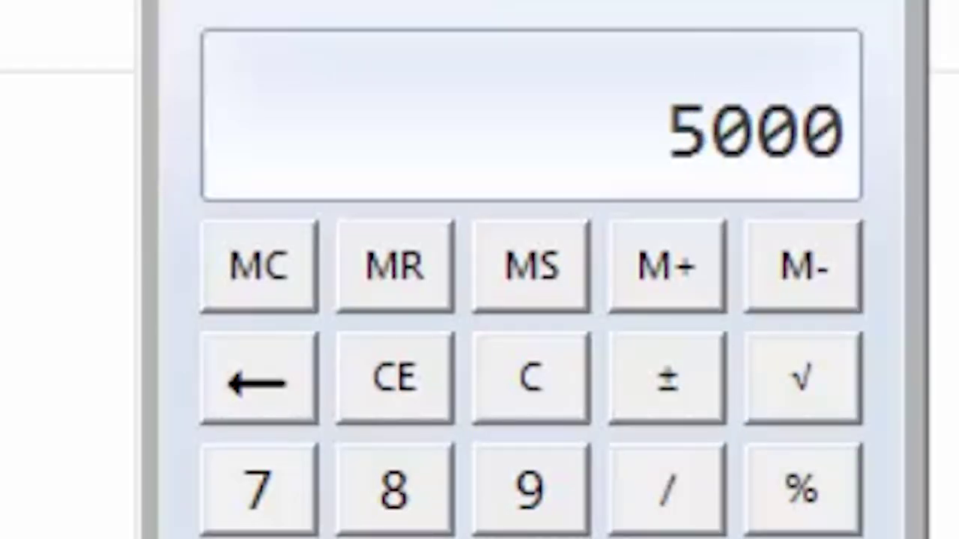
pyautogui.press('*')
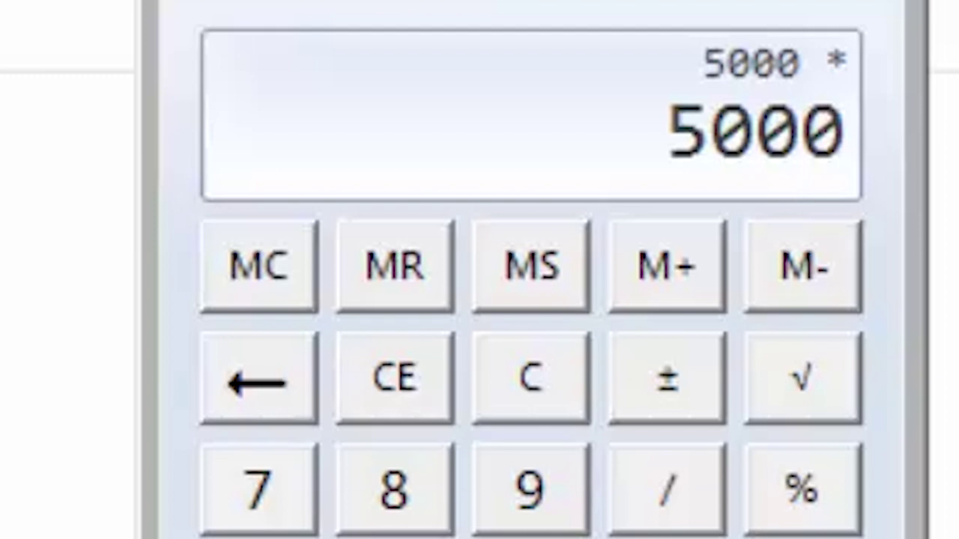
pyautogui.write('.2')
pyautogui.press('Return')
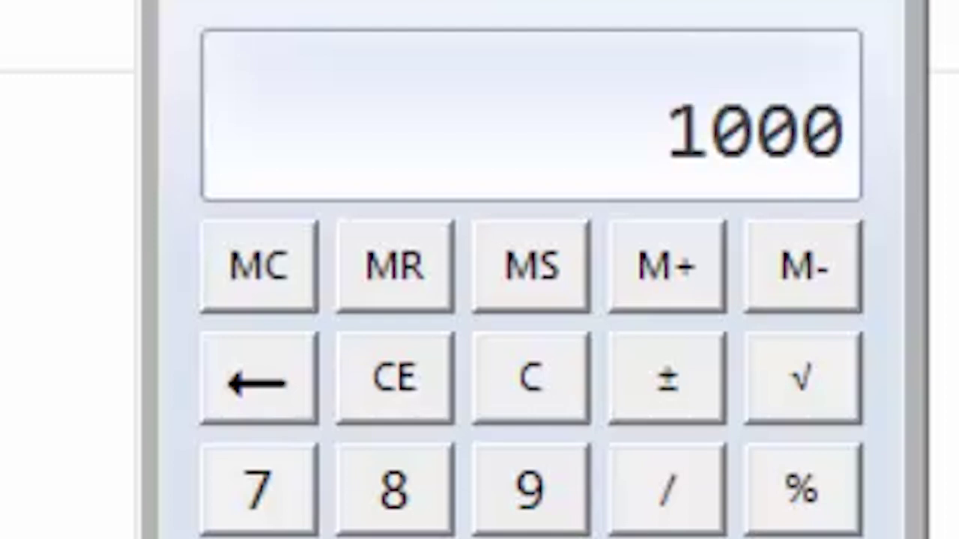
pyautogui.press('/')
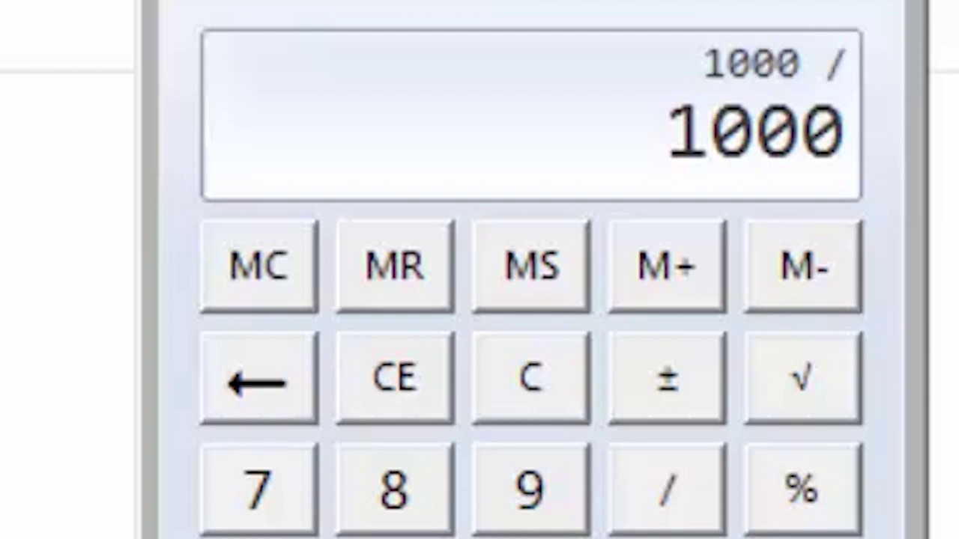
pyautogui.write('31.23')
pyautogui.press('Return')
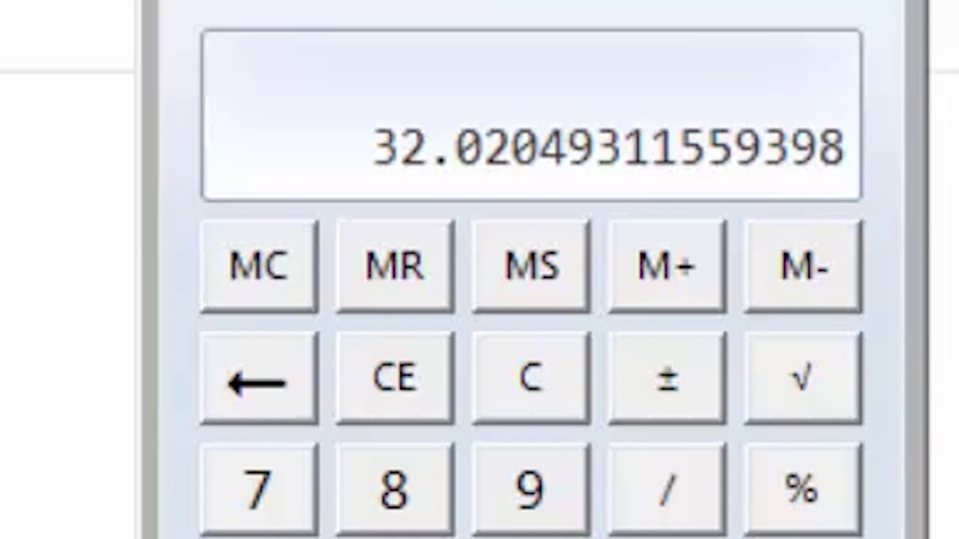
pyautogui.click(393, 383)
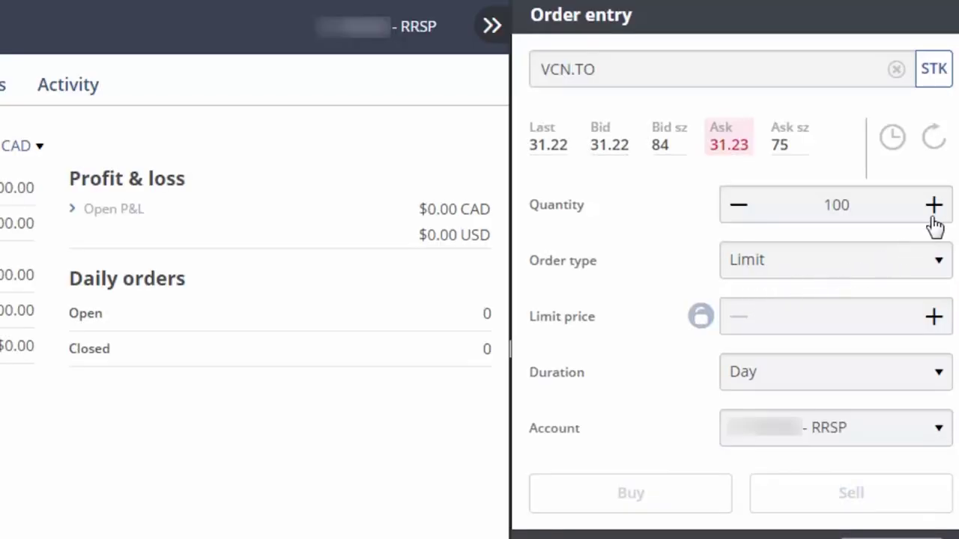
pyautogui.click(845, 213)
# Enter quantity 32 and a 31.26 limit price with Day duration for VCN.TO.
pyautogui.write('32')
pyautogui.press('Tab')
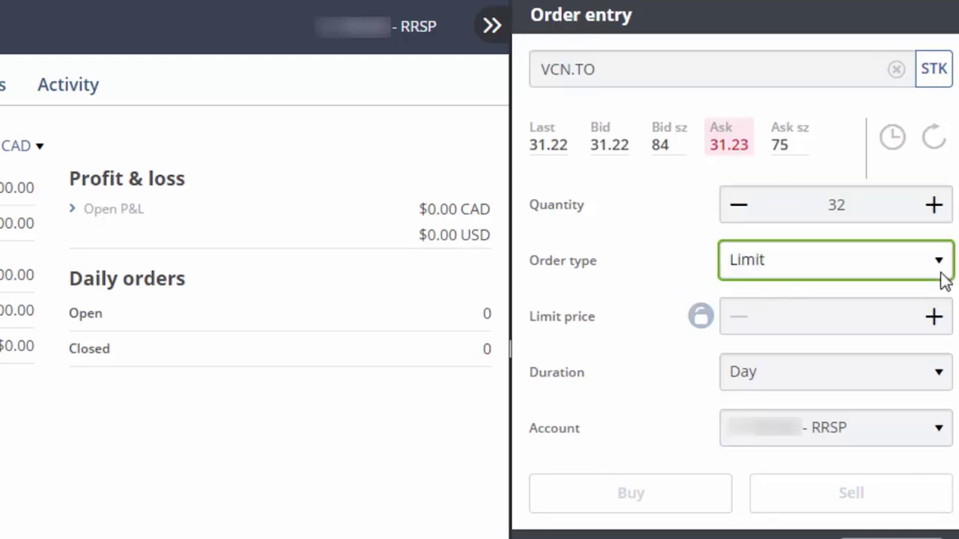
pyautogui.click(941, 320)
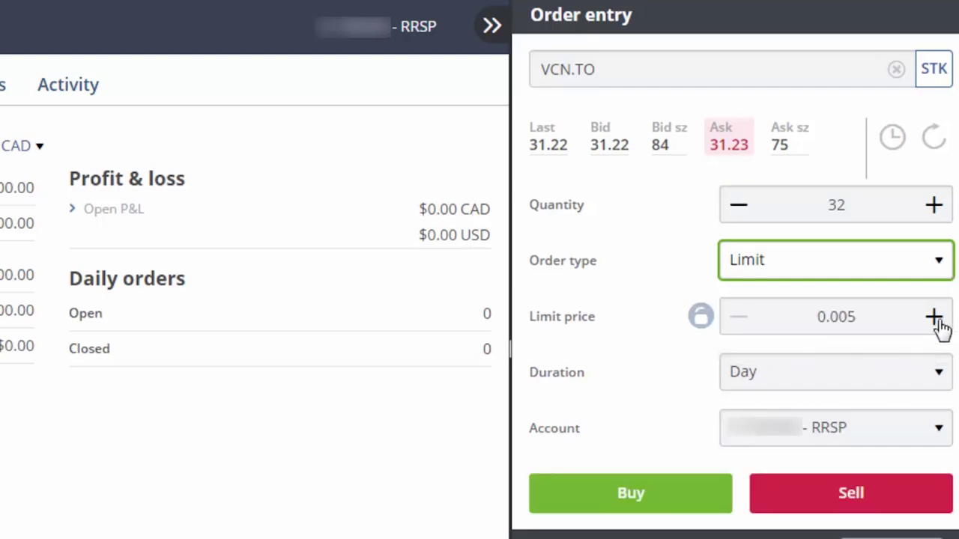
pyautogui.moveTo(883, 317); pyautogui.dragTo(774, 310)
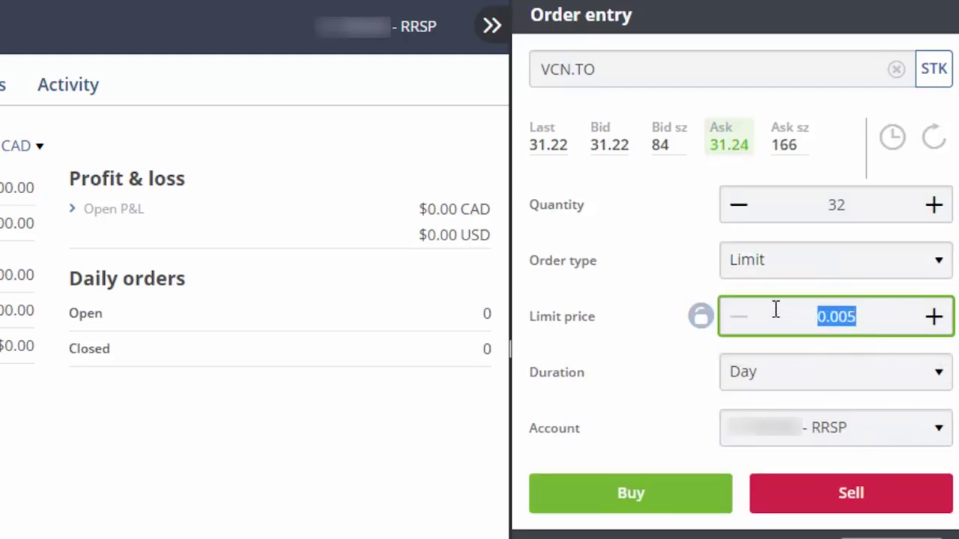
pyautogui.write('31.26')
pyautogui.press('Tab')
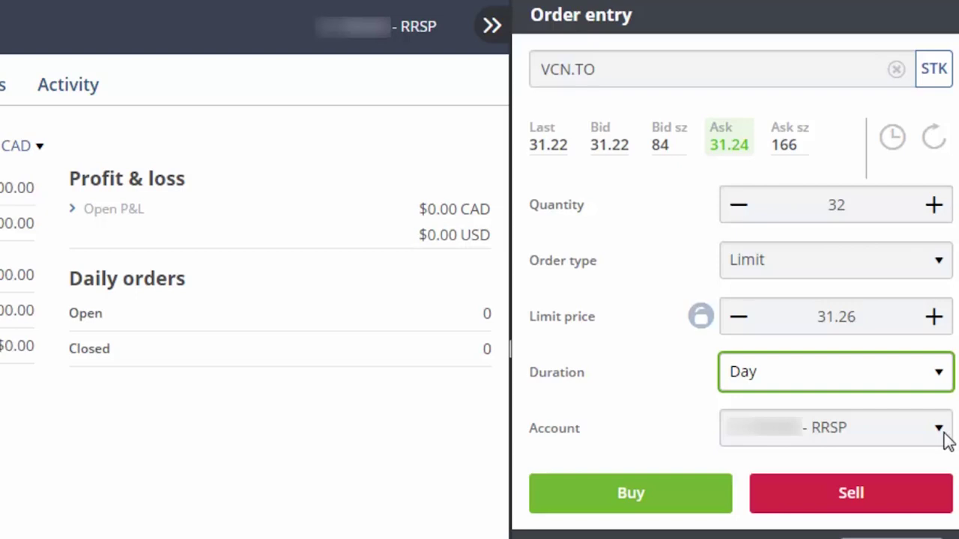
# Place the 32-unit VCN.TO buy, filled at an average 31.23.
pyautogui.click(642, 502)
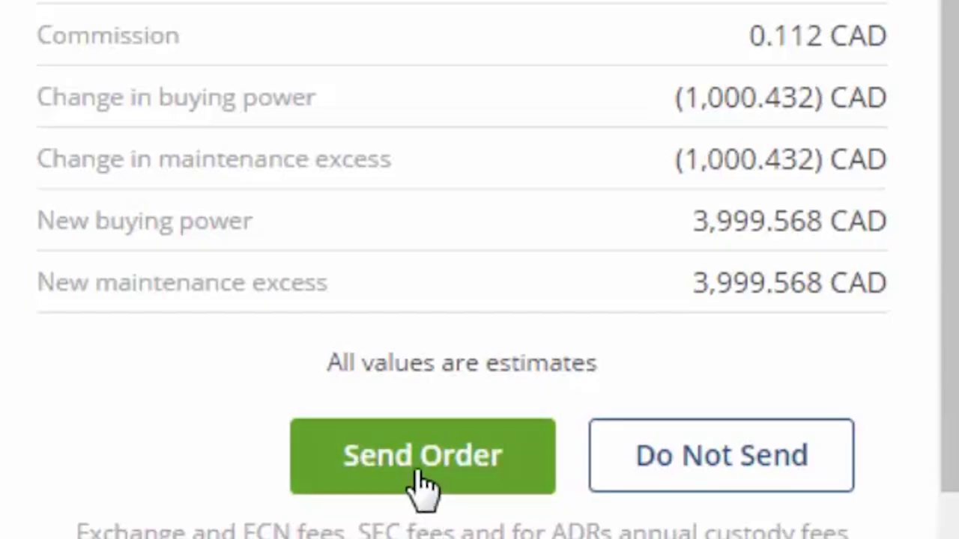
pyautogui.click(225, 468)
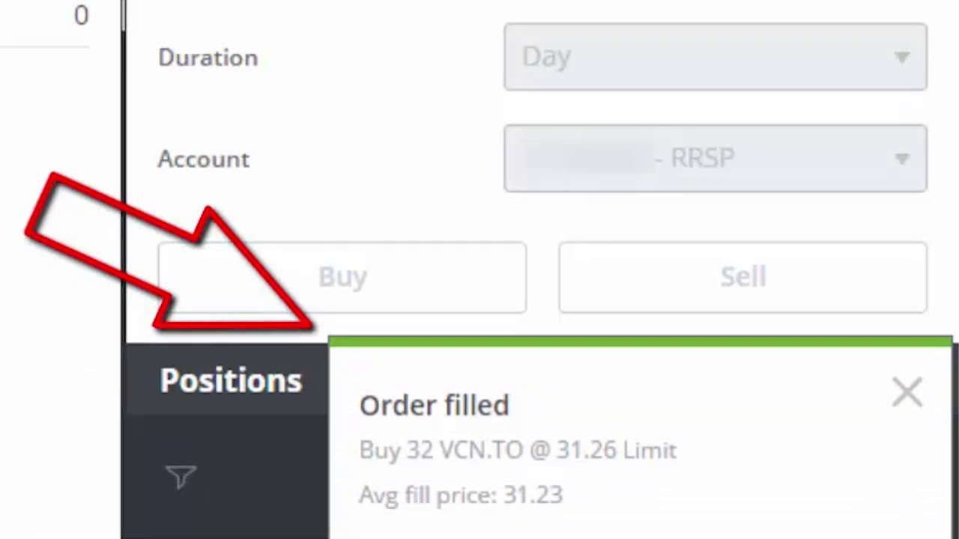
pyautogui.click(919, 398)
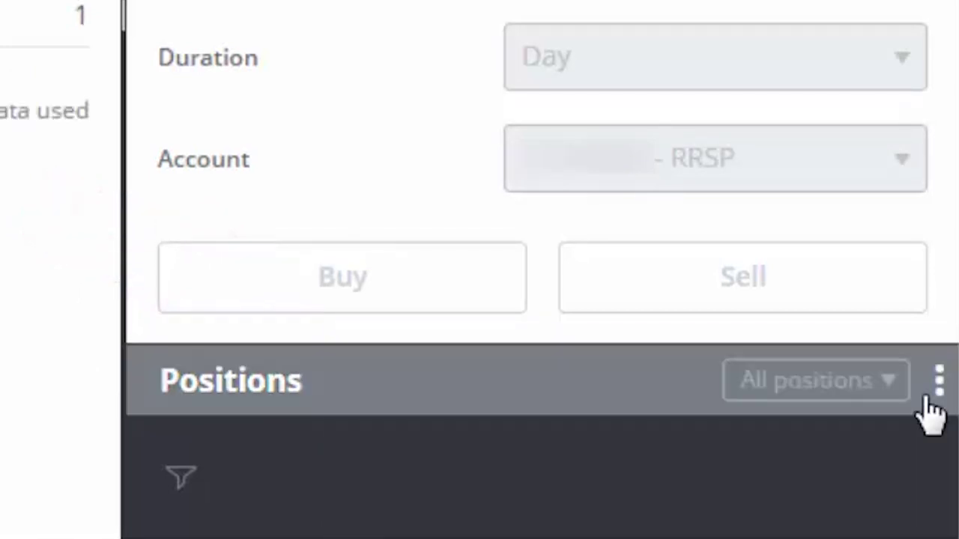
# Load VUN.TO into order entry and enter 5000*0.2 in Calculator.
pyautogui.click(517, 111)
pyautogui.write('VUN')
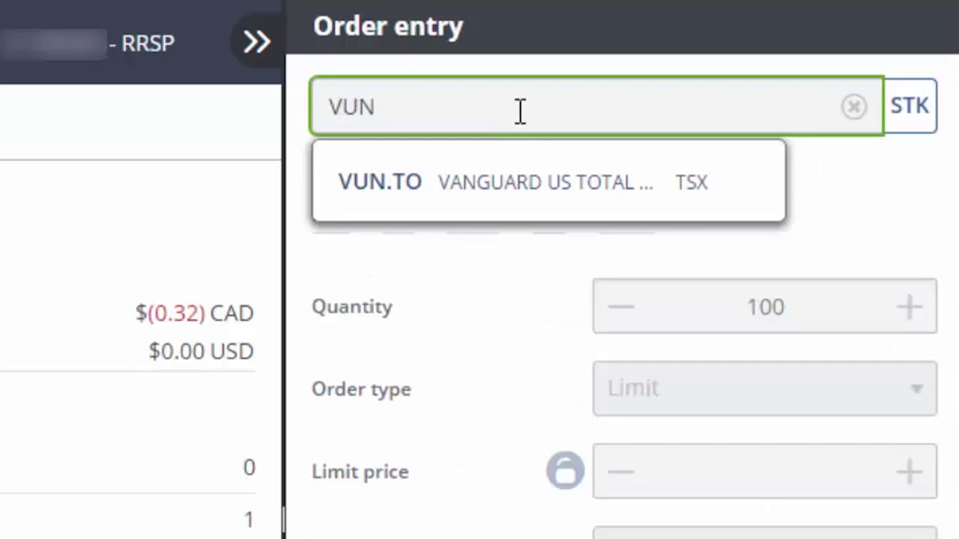
pyautogui.click(639, 199)
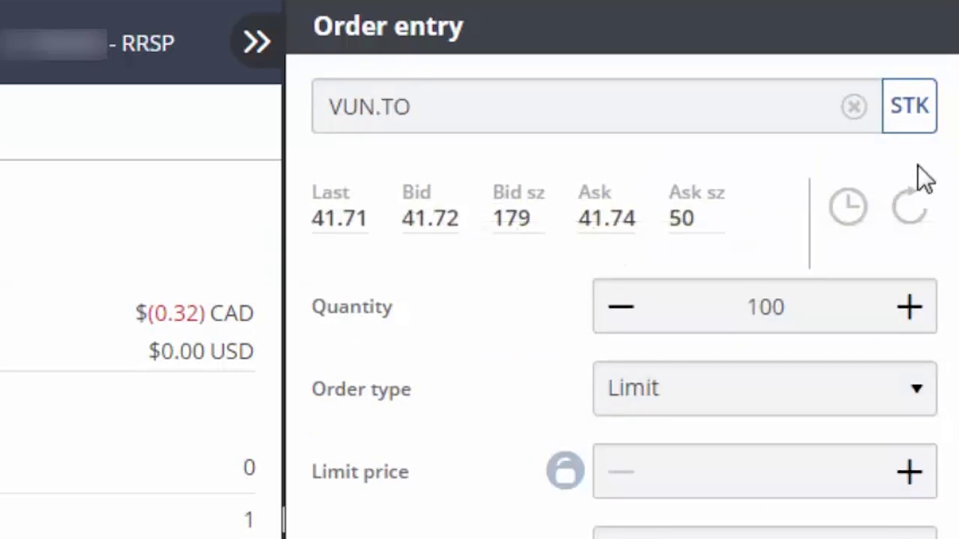
pyautogui.write('5000')
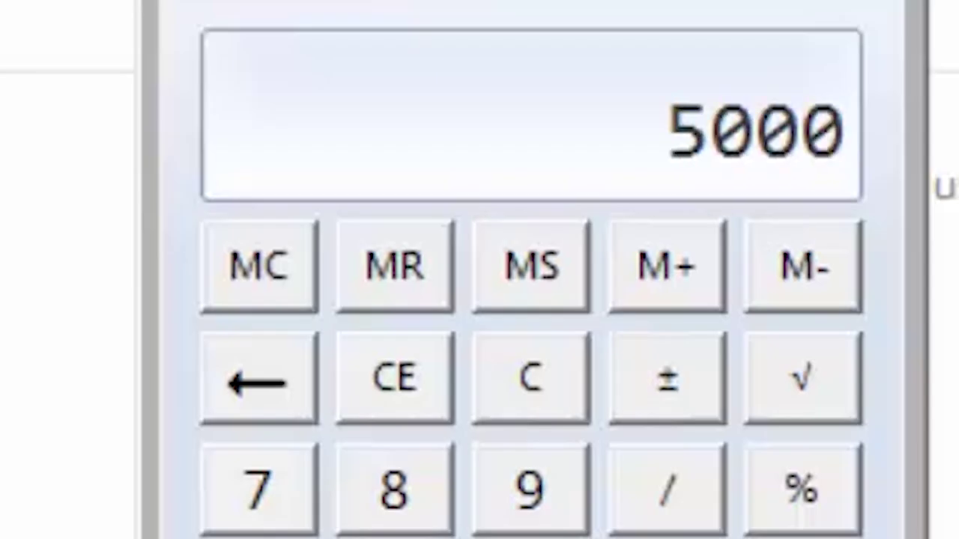
pyautogui.write('*0.2')
# Calculate 1000 ÷ 41.75 ≈ 23.95 VUN units in Calculator.
pyautogui.press('Return')
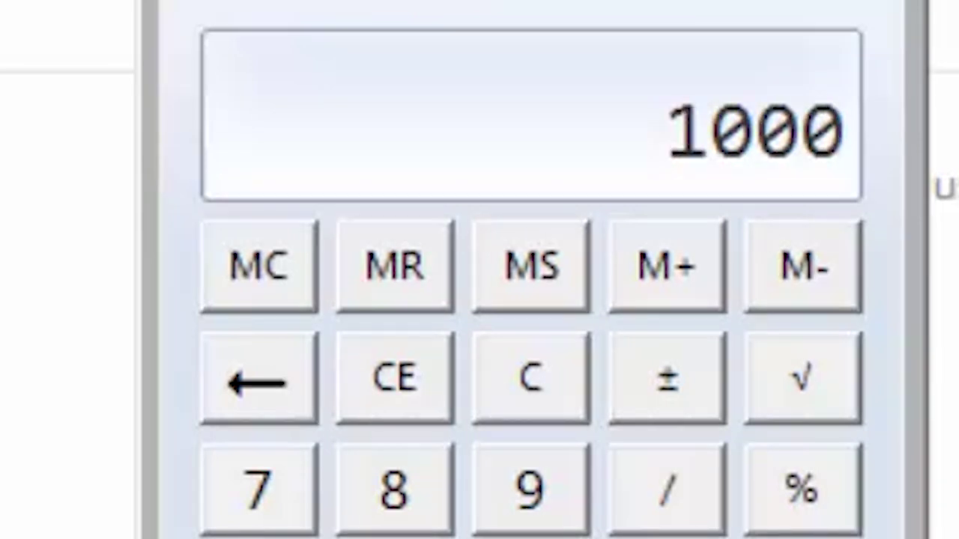
pyautogui.write('/ ')
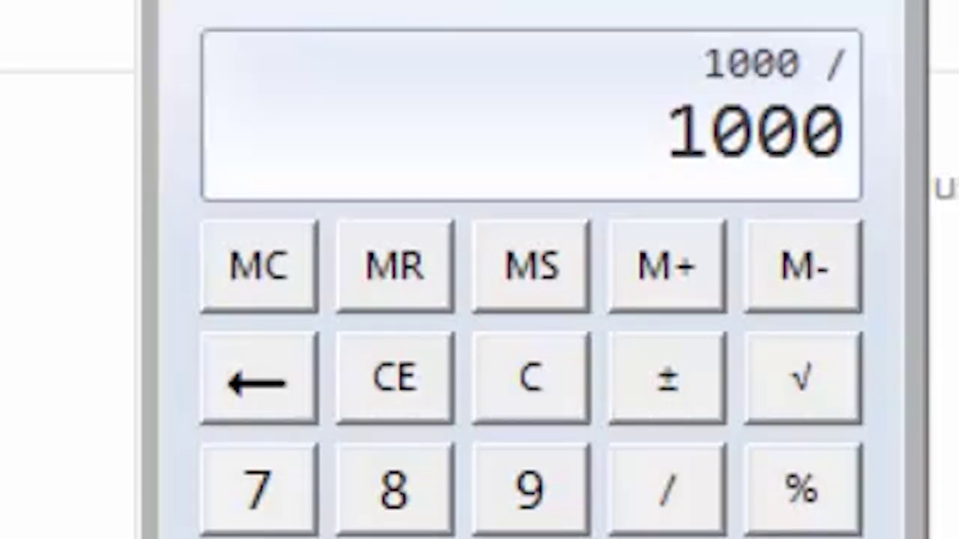
pyautogui.write('41.75')
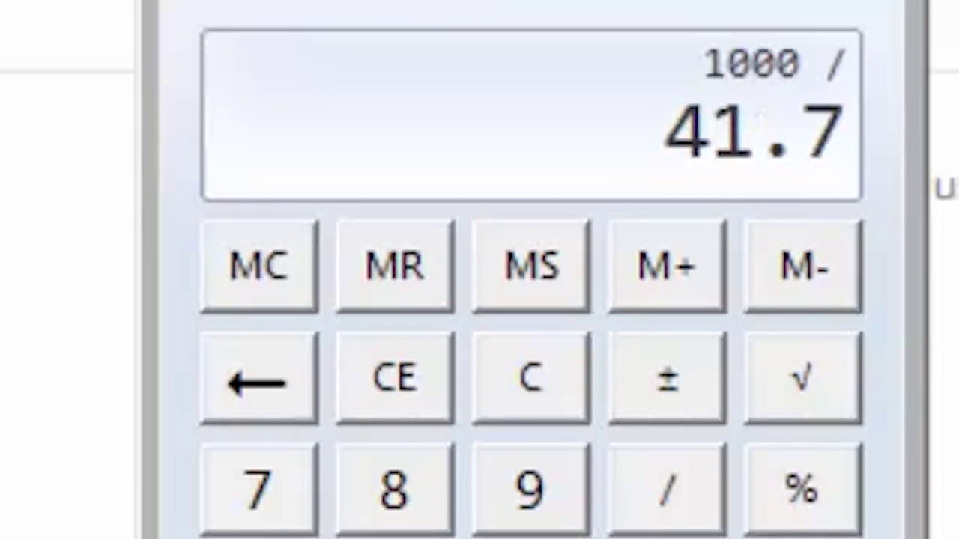
pyautogui.press('Return')
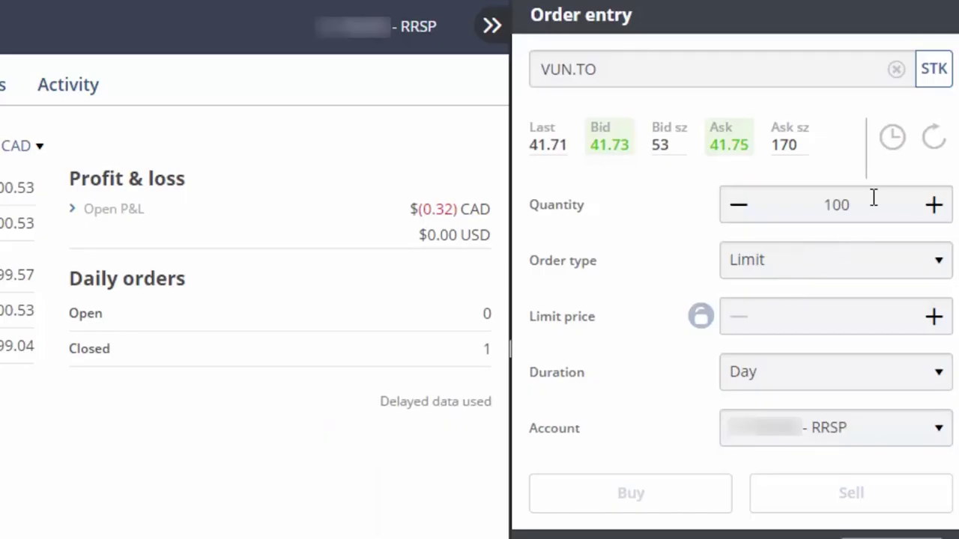
# Set the VUN.TO order to 23 units at a 41.77 limit price.
pyautogui.moveTo(873, 197); pyautogui.dragTo(772, 197)
pyautogui.write('23')
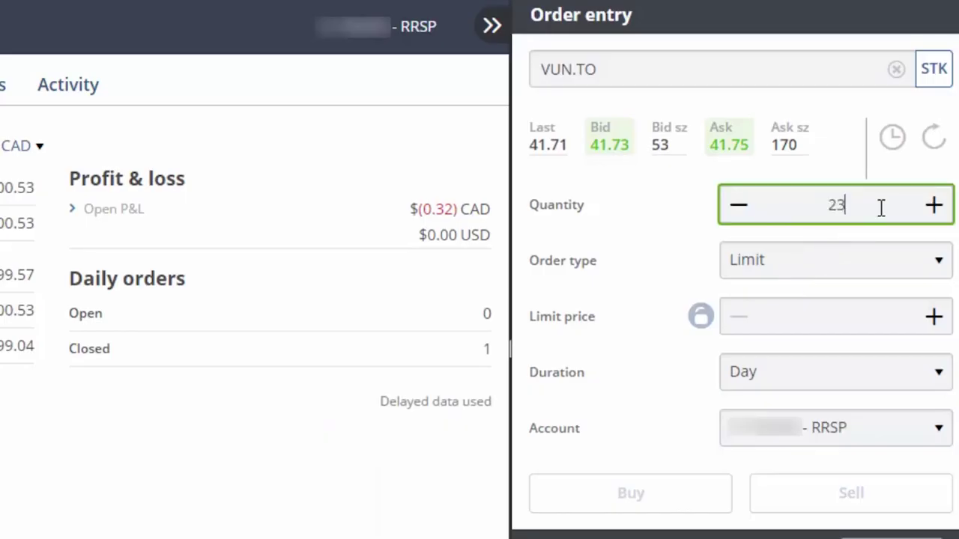
pyautogui.press('Tab')
pyautogui.click(897, 322)
pyautogui.write('41.77')
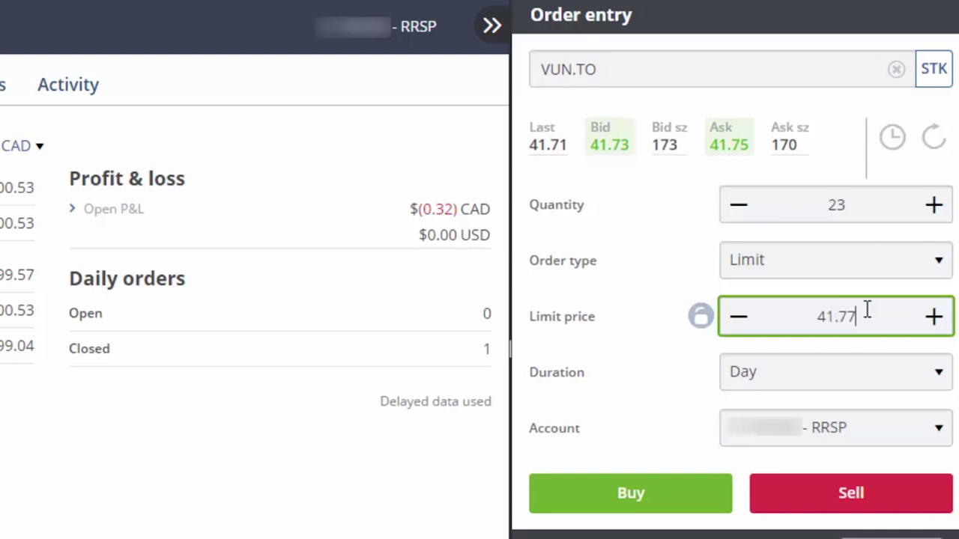
pyautogui.press('Tab')
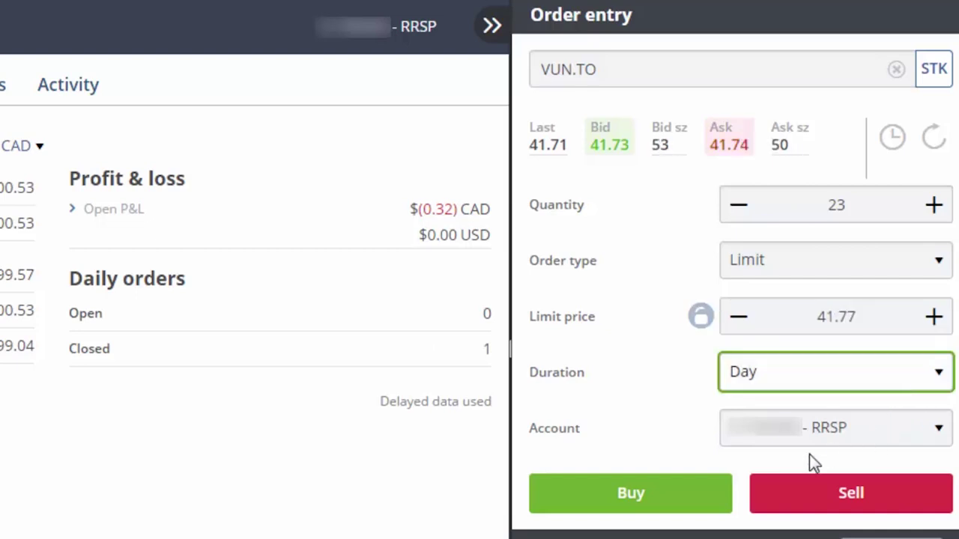
# Place the 23-unit VUN.TO limit buy and dismiss the fill notice.
pyautogui.click(680, 495)
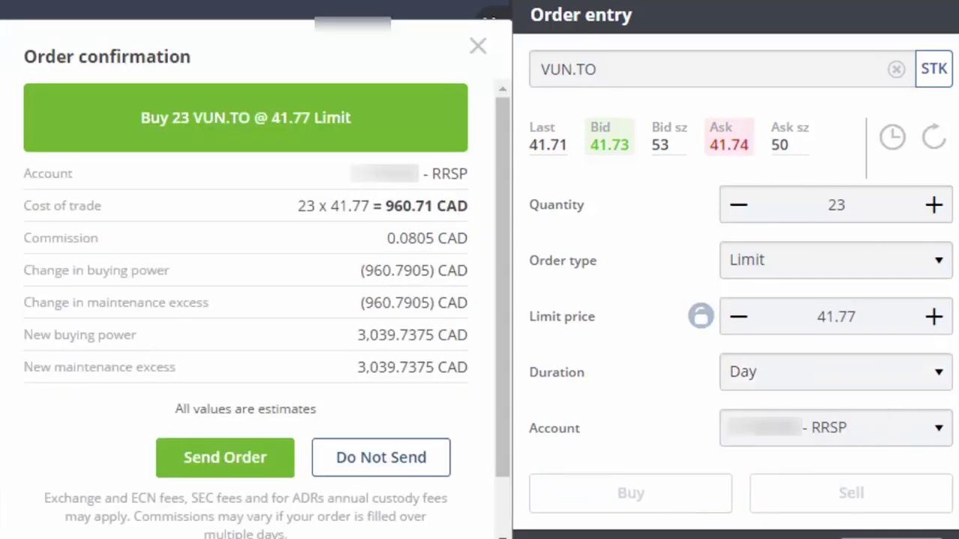
pyautogui.click(272, 479)
pyautogui.click(936, 479)
# Load XEF.TO into order entry, ask 26.65.
pyautogui.click(703, 70)
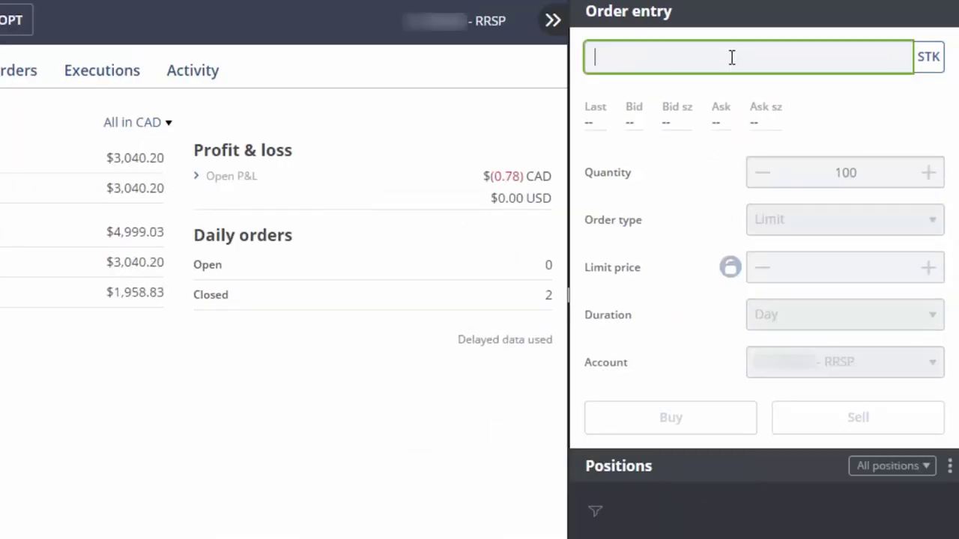
pyautogui.write('XEF')
pyautogui.click(759, 161)
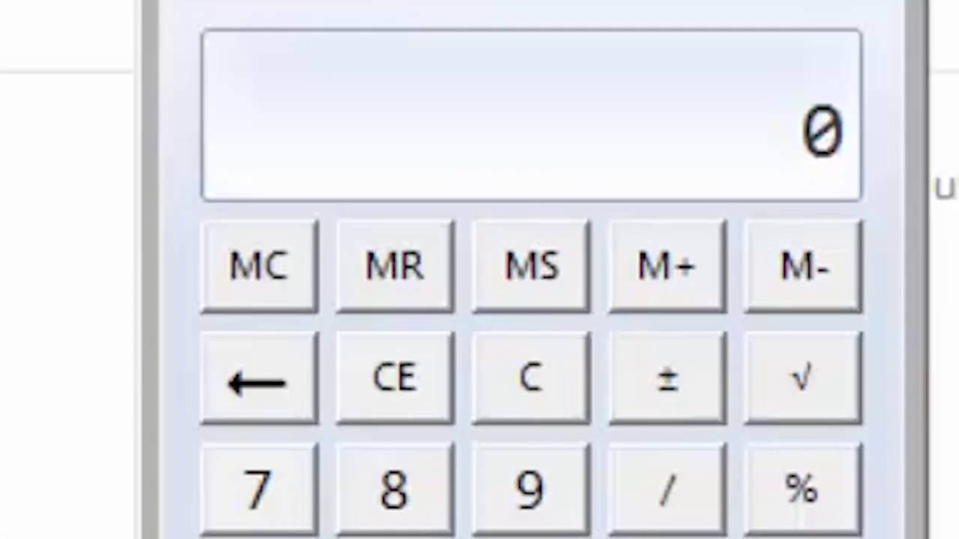
# Calculate 5000 × 0.16 ÷ 26.65 ≈ 30.02 XEF units, then clear Calculator.
pyautogui.write('5000*0.16/')
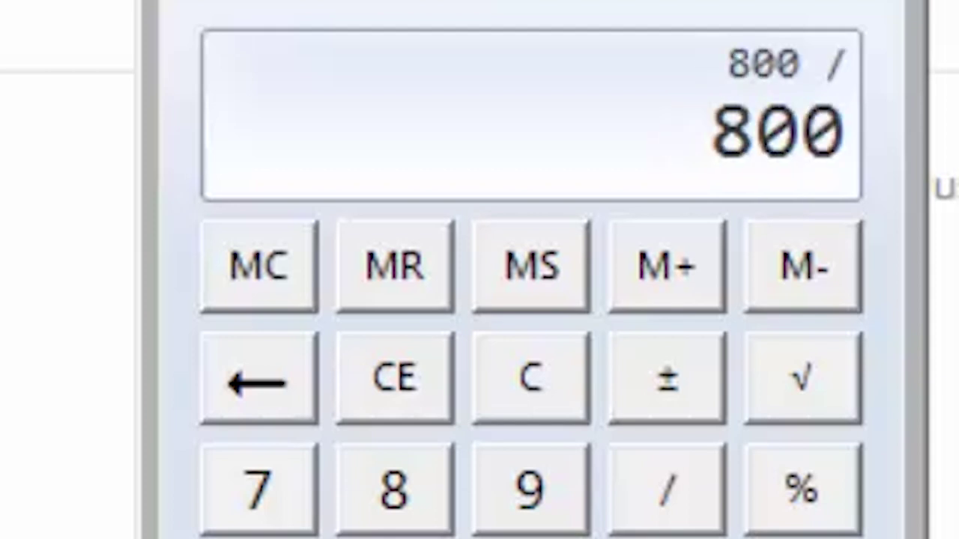
pyautogui.write('26.65')
pyautogui.press('Return')
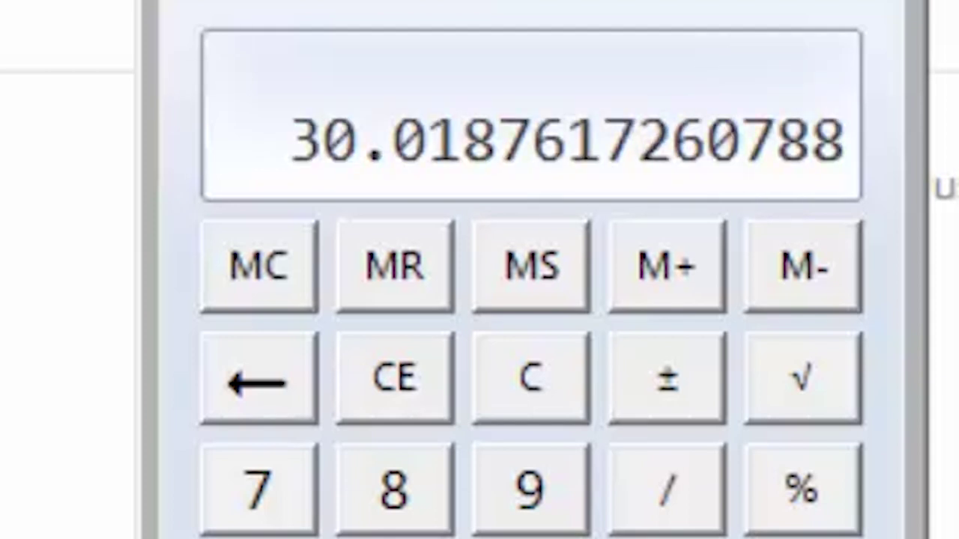
pyautogui.click(431, 375)
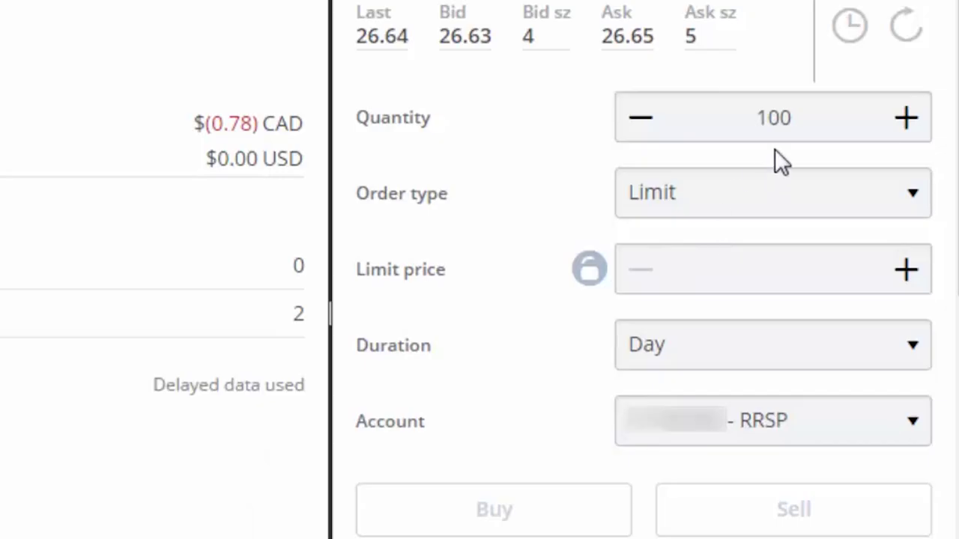
# Buy 30 XEF.TO at a 26.67 limit, leaving $2,240.29 cash.
pyautogui.click(775, 115)
pyautogui.doubleClick(774, 116)
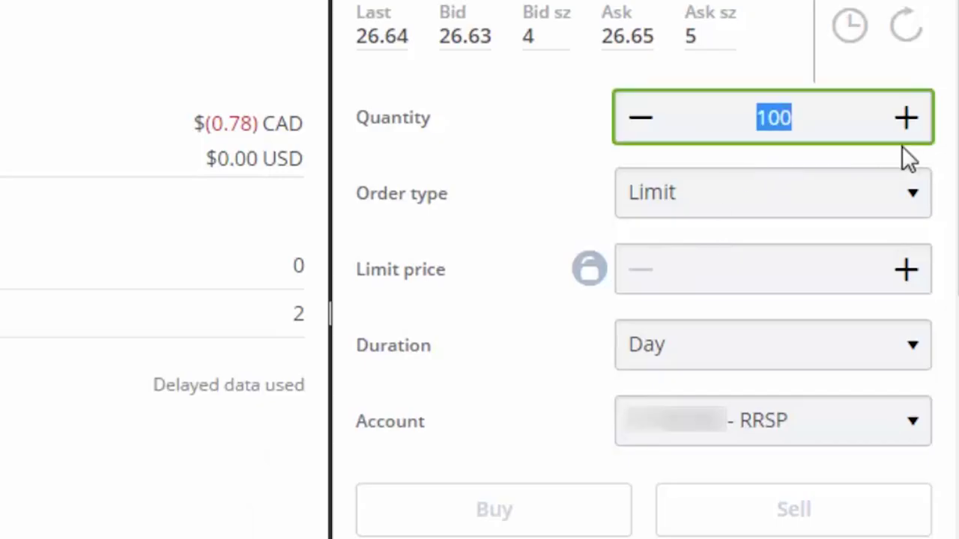
pyautogui.write('30')
pyautogui.press('Tab')
pyautogui.click(801, 269)
pyautogui.write('2')
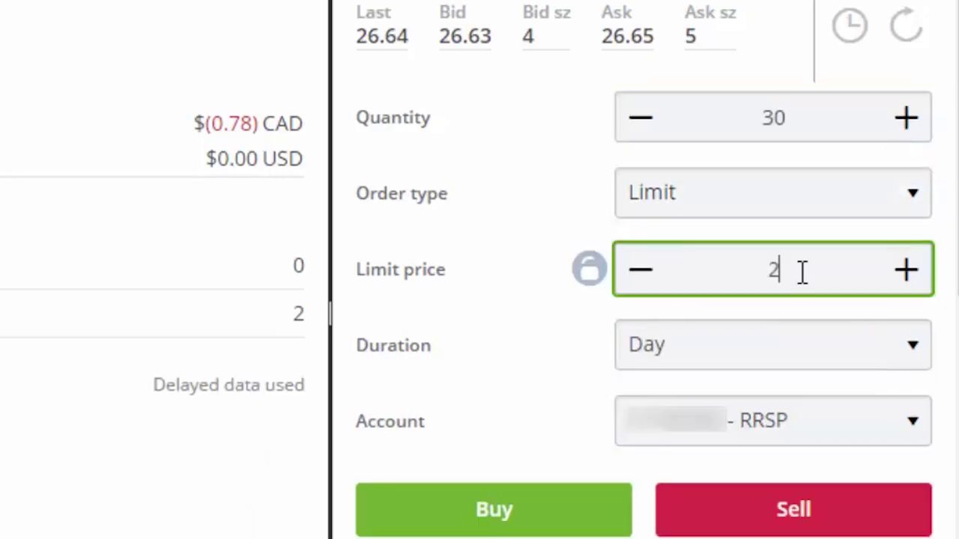
pyautogui.write('6.67')
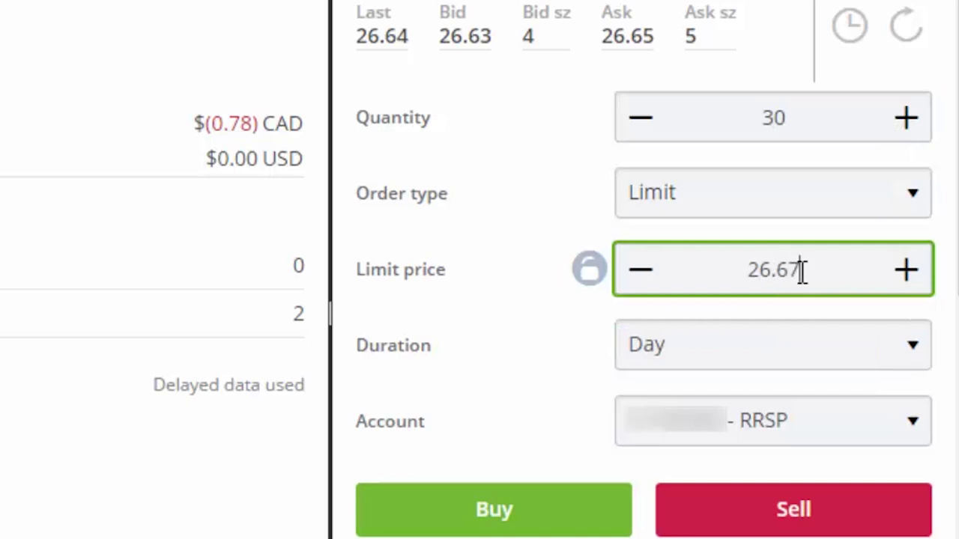
pyautogui.press('Tab')
pyautogui.click(591, 520)
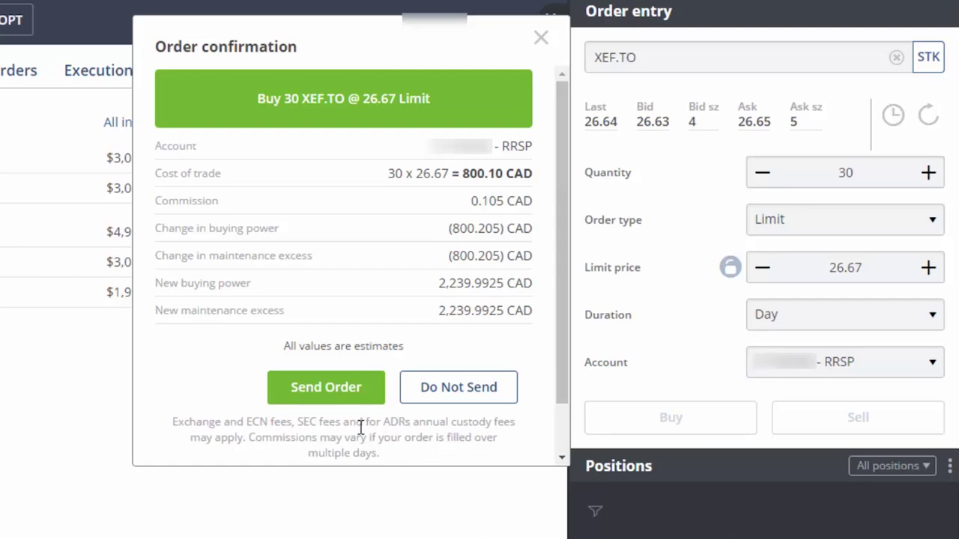
pyautogui.click(358, 399)
# Load the TSX-listed XEC.TO fund into order entry.
pyautogui.click(735, 59)
pyautogui.write('XEC')
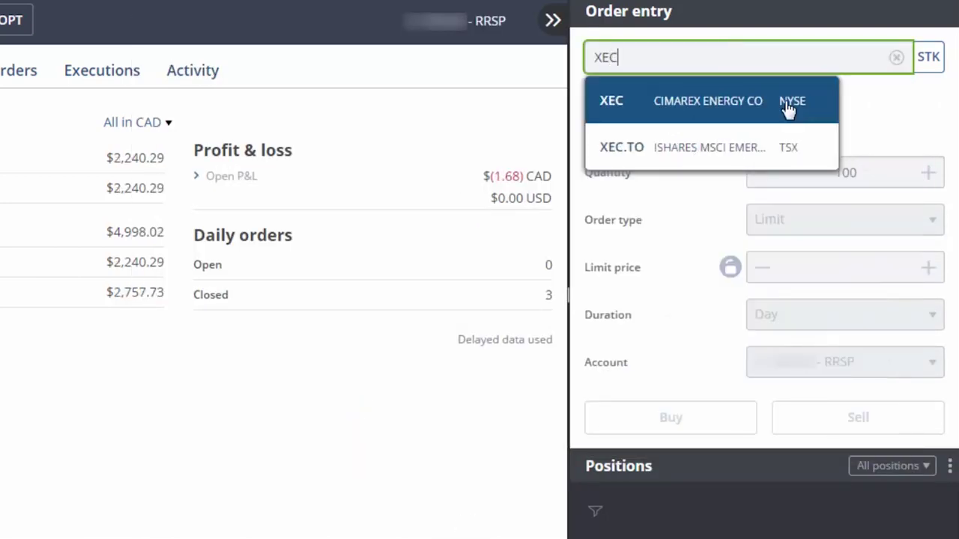
pyautogui.click(811, 154)
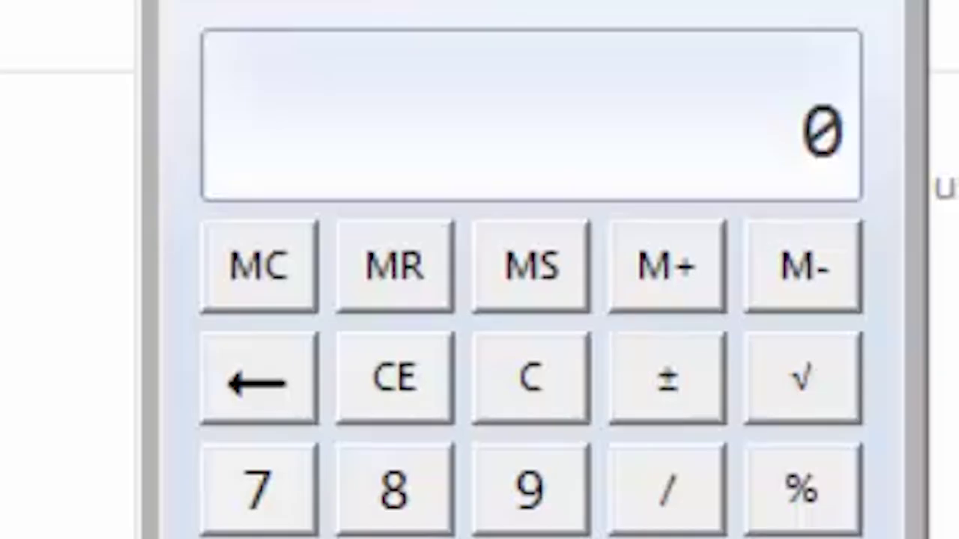
# Calculate 5000 × 0.04 = 200 ÷ 22.69 ≈ 8.8 XEC units, then clear Calculator.
pyautogui.write('50')
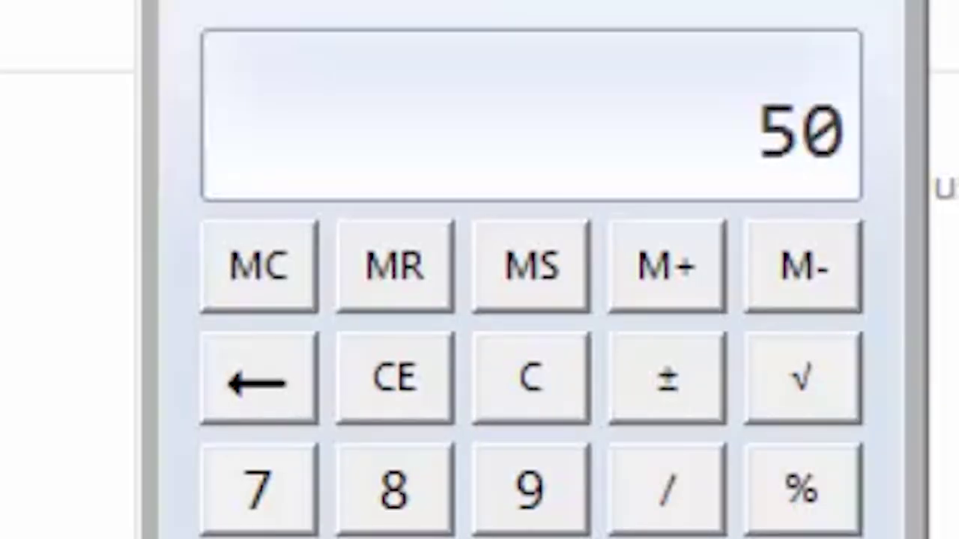
pyautogui.write('00*0.04')
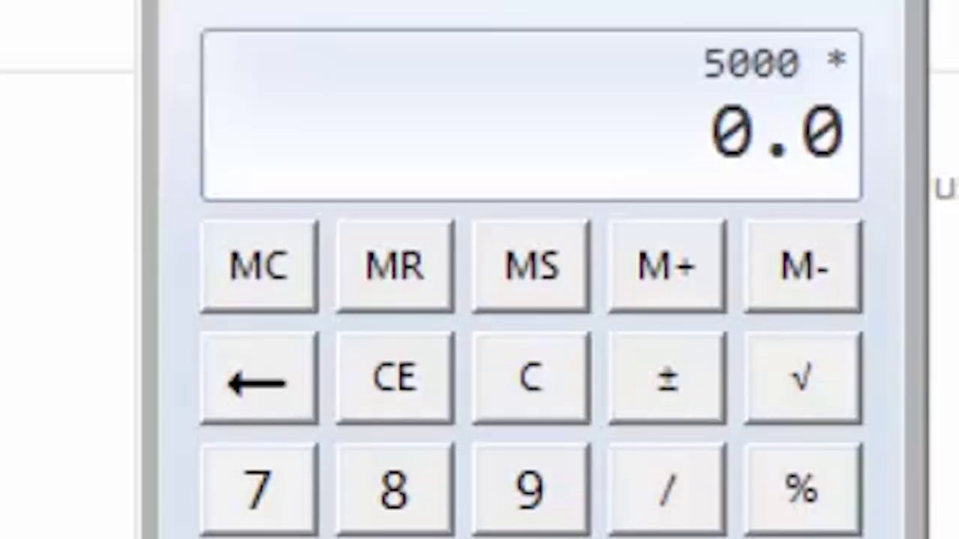
pyautogui.press('Return')
pyautogui.press('/')
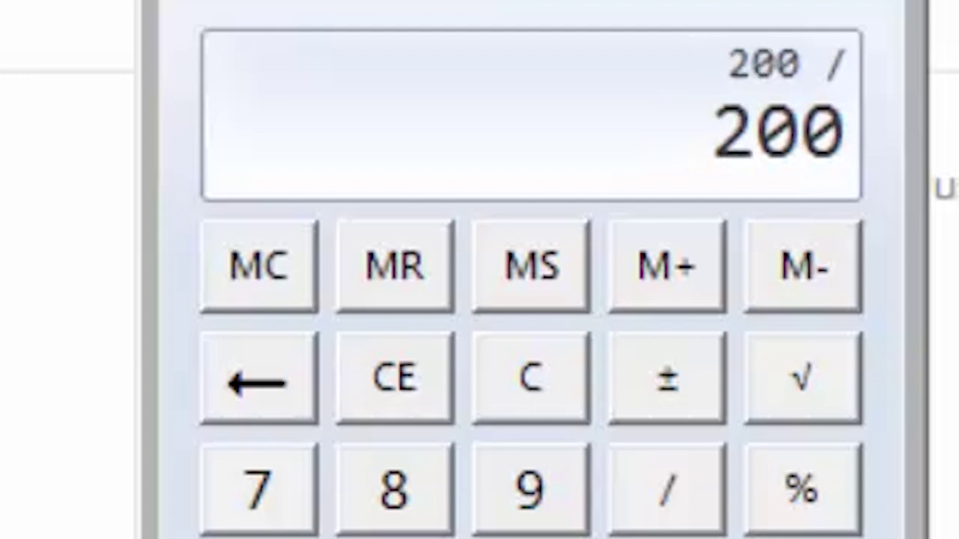
pyautogui.write('69')
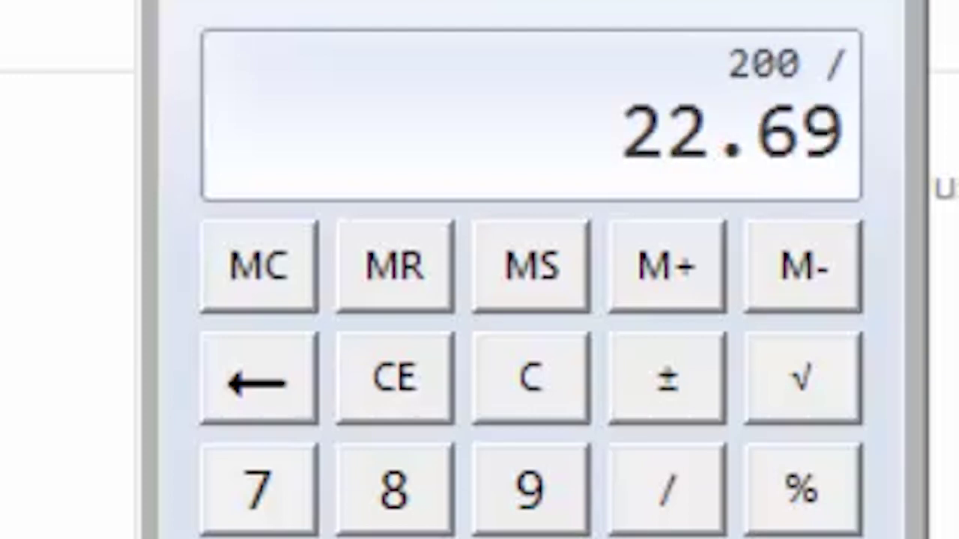
pyautogui.press('Return')
pyautogui.click(378, 384)
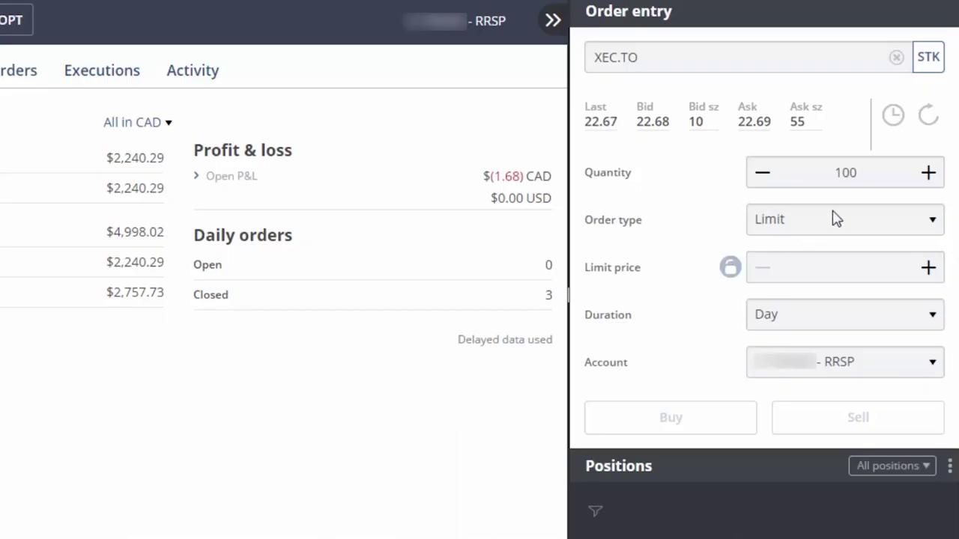
# Buy 8 XEC.TO at a 22.71 limit price, costing 181.68 CAD.
pyautogui.click(874, 172)
pyautogui.press('BackSpace')
pyautogui.press('BackSpace')
pyautogui.press('BackSpace')
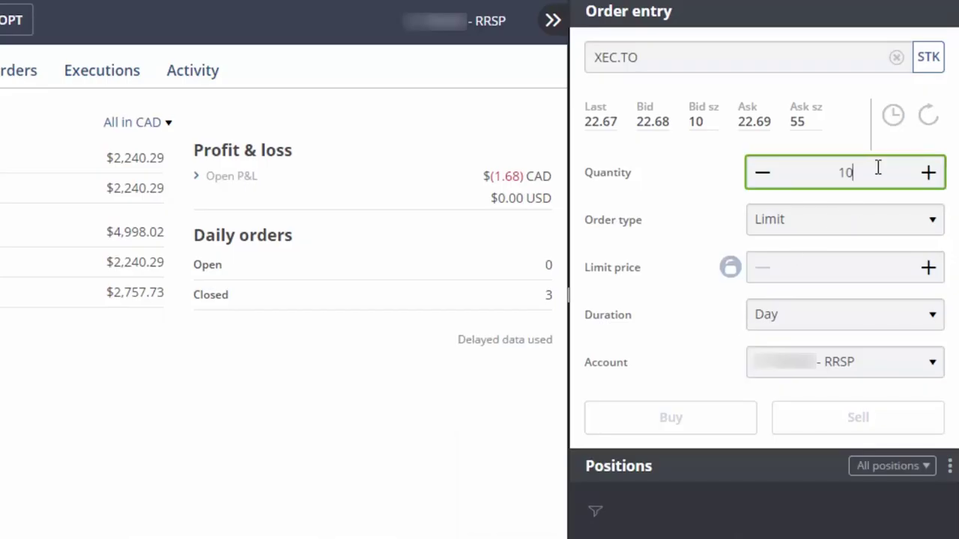
pyautogui.write('8')
pyautogui.press('Tab')
pyautogui.click(873, 267)
pyautogui.write('22.71')
pyautogui.press('Tab')
pyautogui.click(747, 421)
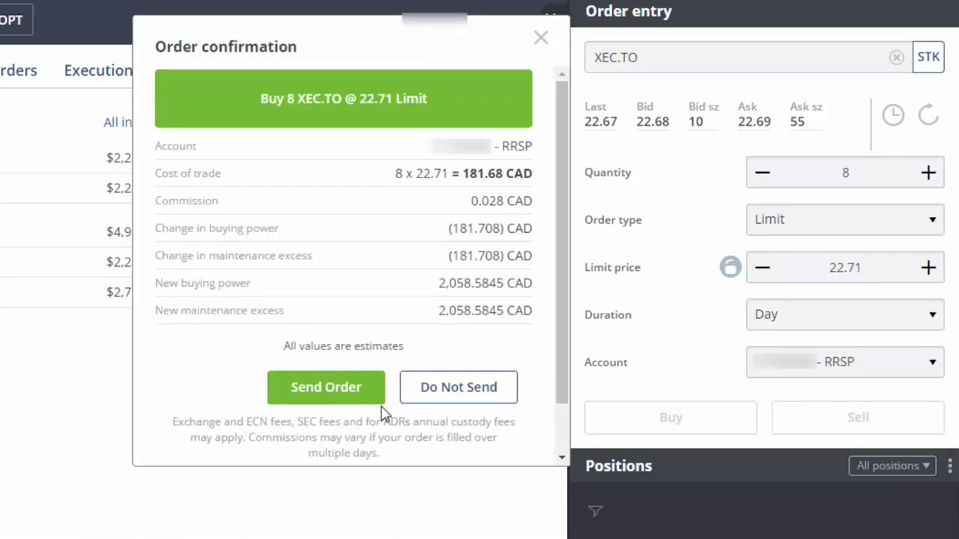
pyautogui.click(356, 390)
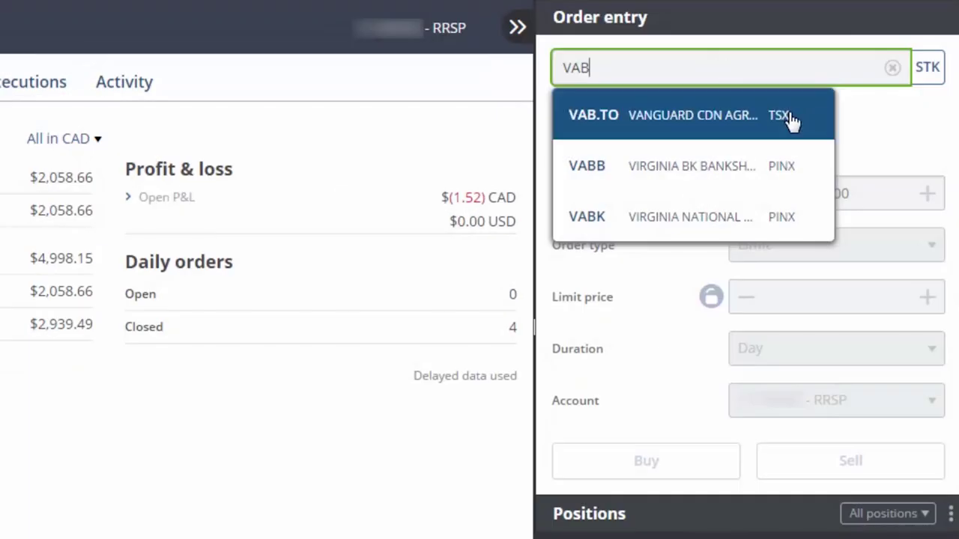
# Load VAB.TO, then calculate 2058.66 ÷ 25.51 in Calculator (about 80.7 shares).
pyautogui.click(790, 122)
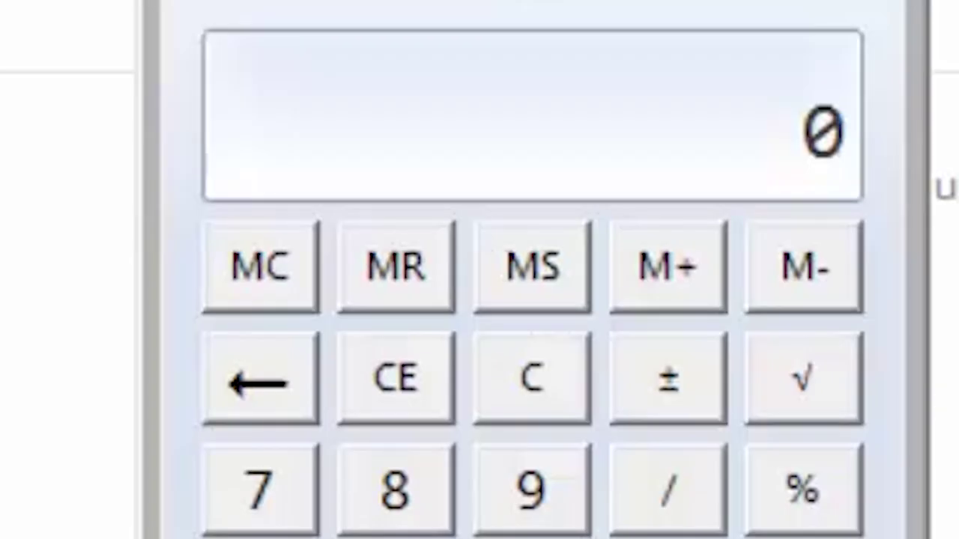
pyautogui.write('2058.66')
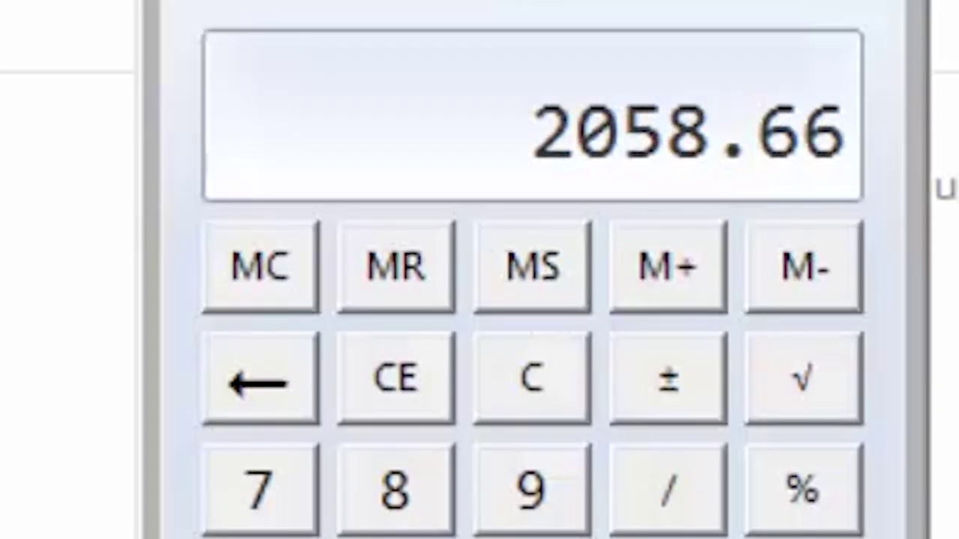
pyautogui.press('/')
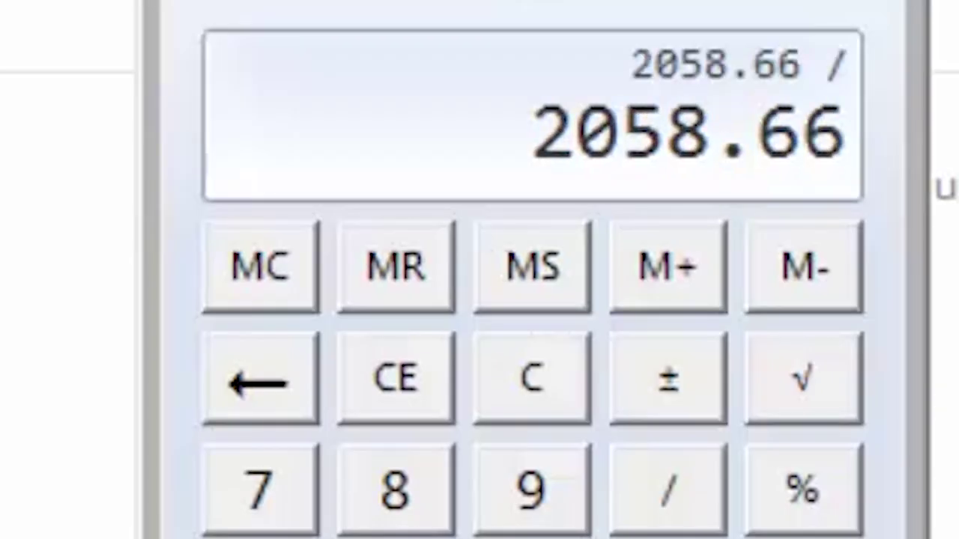
pyautogui.write('25.51')
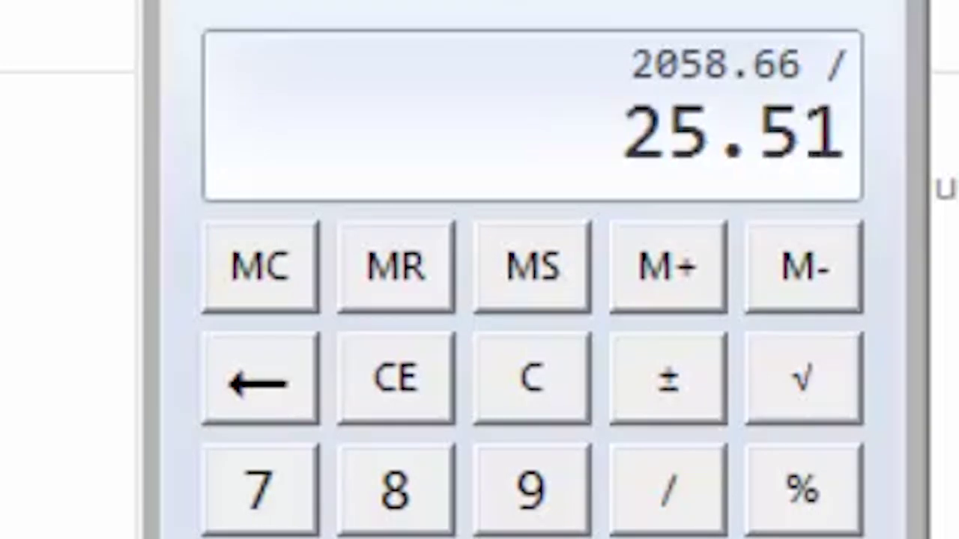
pyautogui.press('Return')
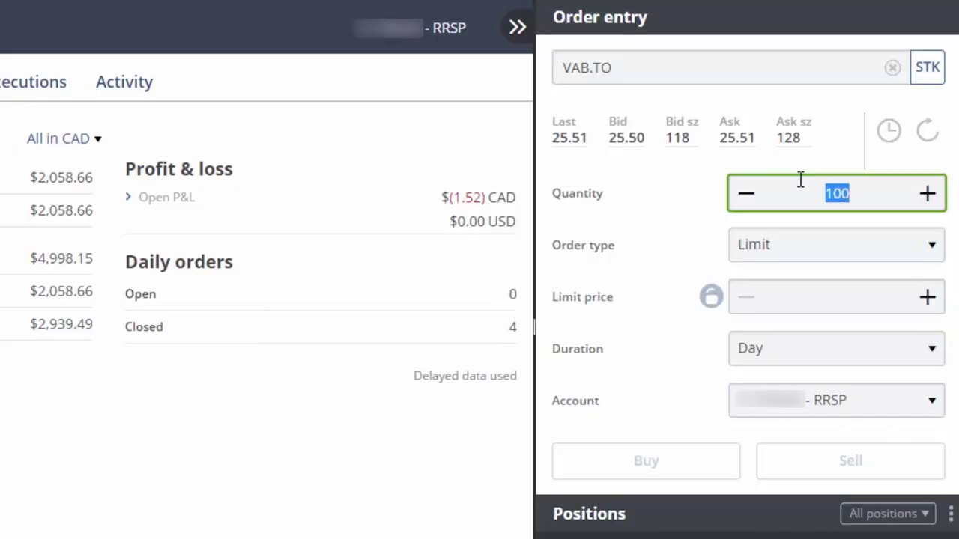
# Enter a buy of 80 VAB.TO at a 25.51 limit price and send the order.
pyautogui.write('80')
pyautogui.click(861, 297)
pyautogui.write('25.51')
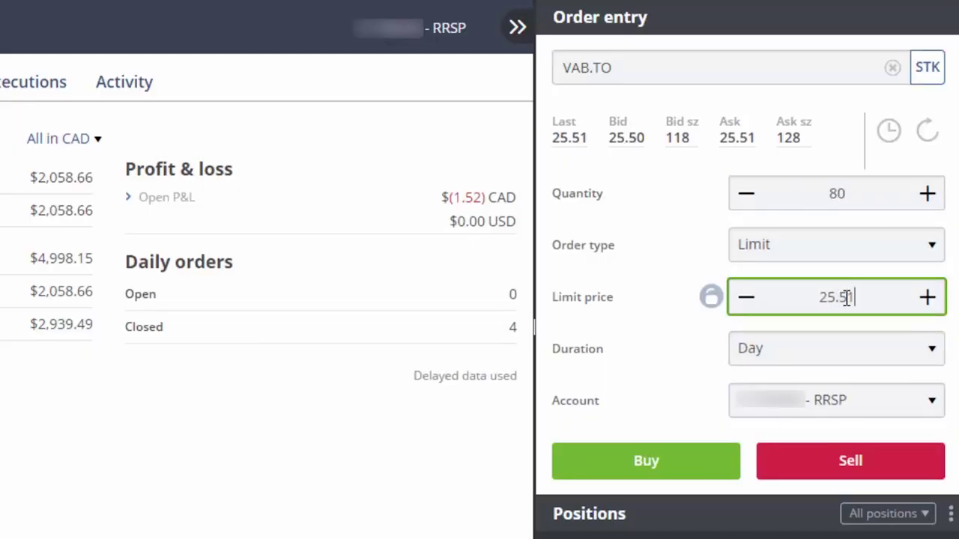
pyautogui.press('Tab')
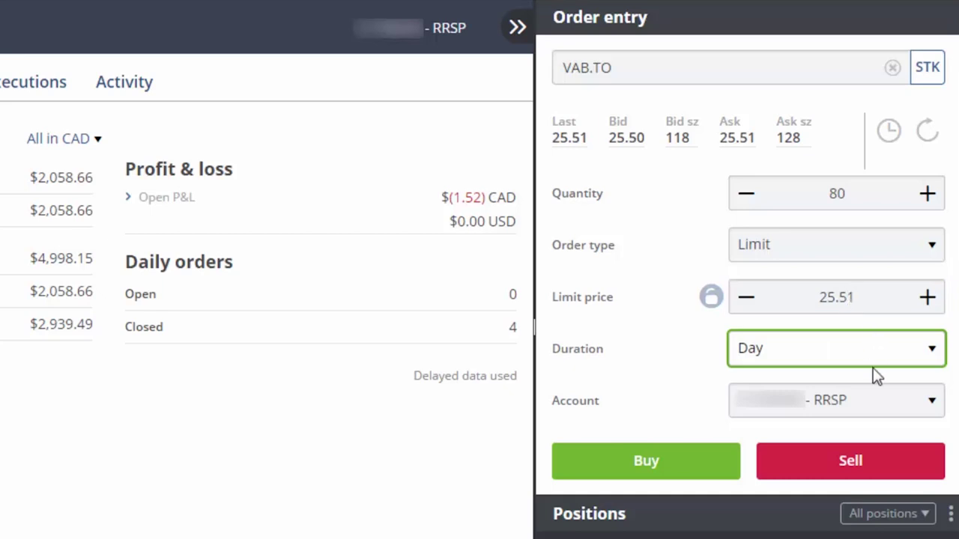
pyautogui.click(724, 466)
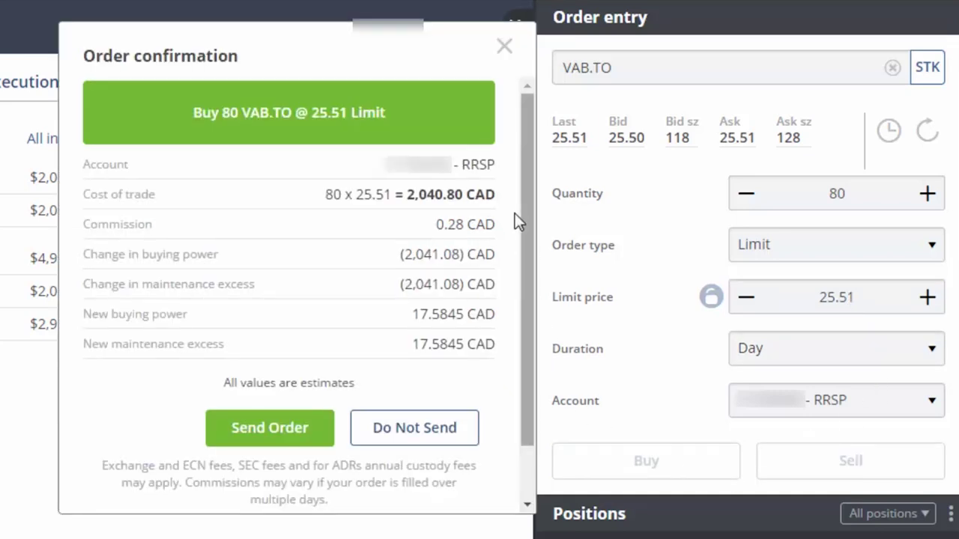
pyautogui.click(306, 441)
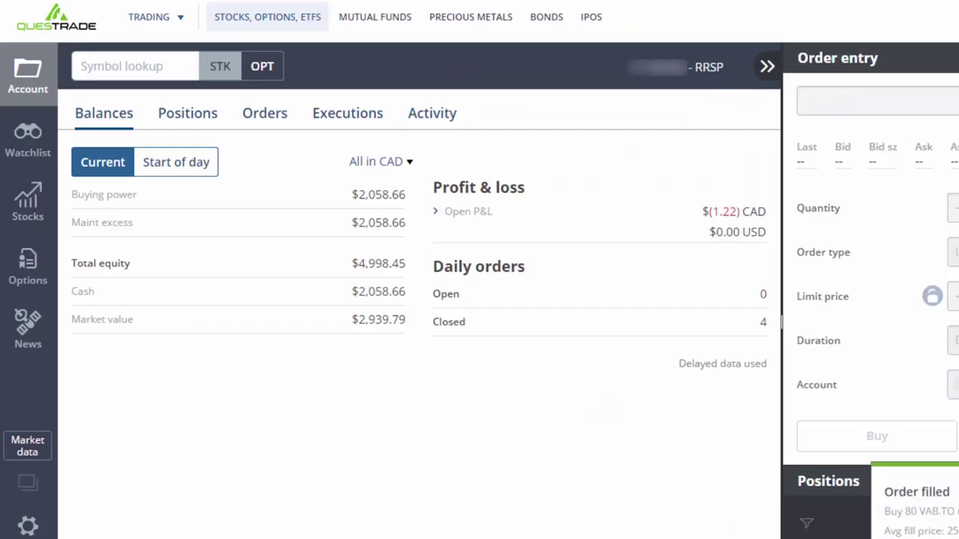
# Switch the account view to the Positions page to list the five ETF holdings.
pyautogui.click(206, 119)
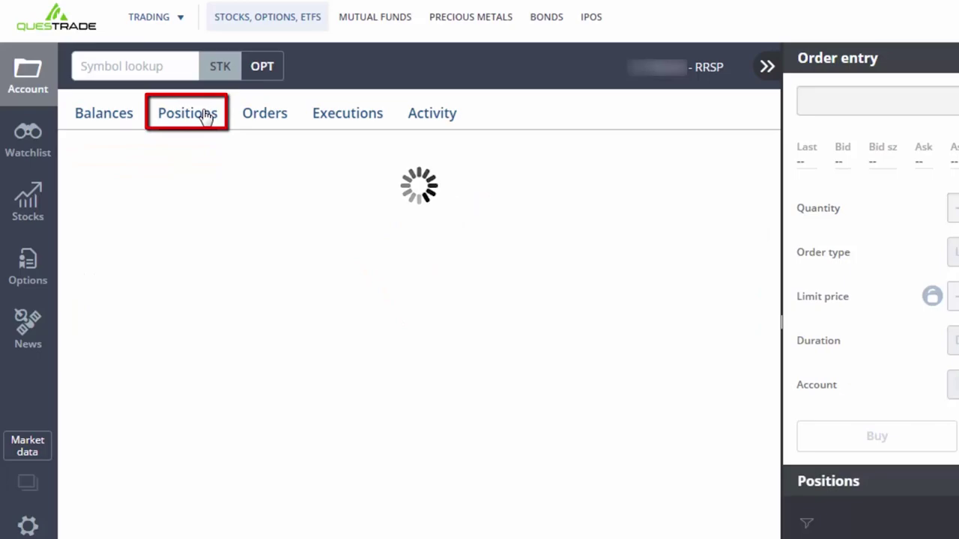